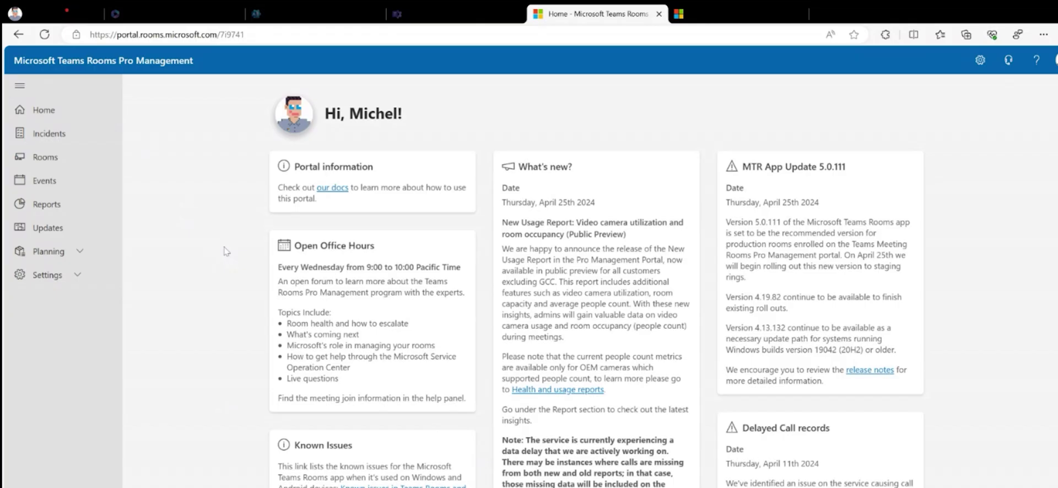
Step: Open the General page under Settings in the portal navigation
scroll(556, 282, "down", 3)
scroll(555, 282, "down", 2)
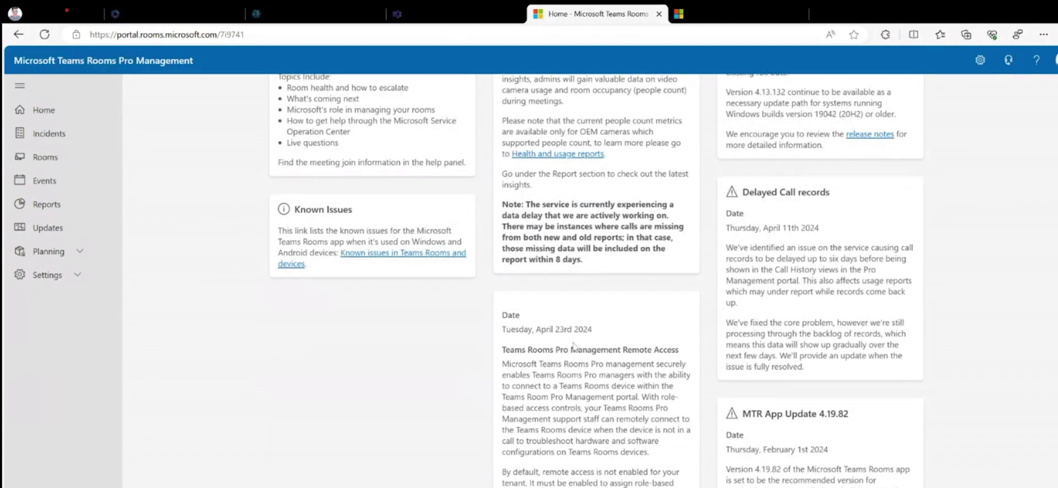
scroll(629, 339, "down", 2)
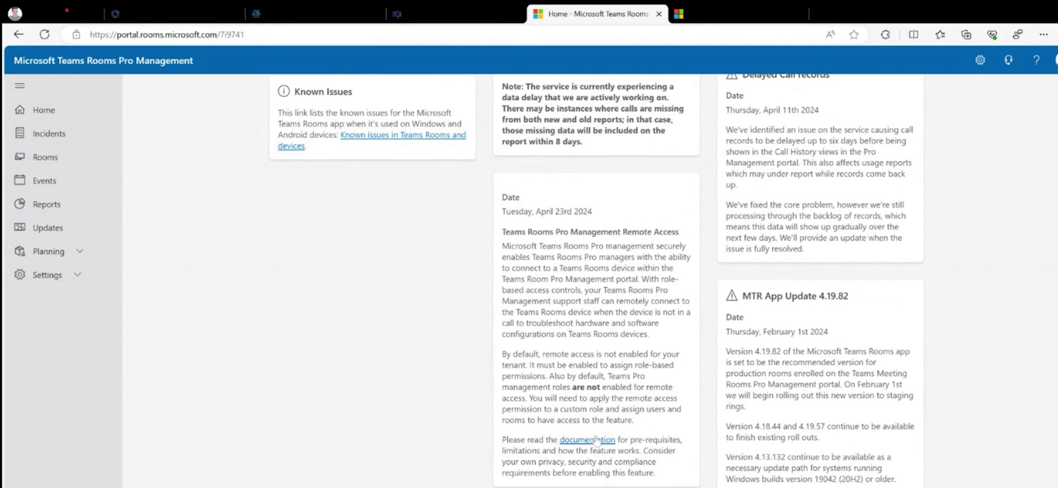
scroll(609, 345, "up", 4)
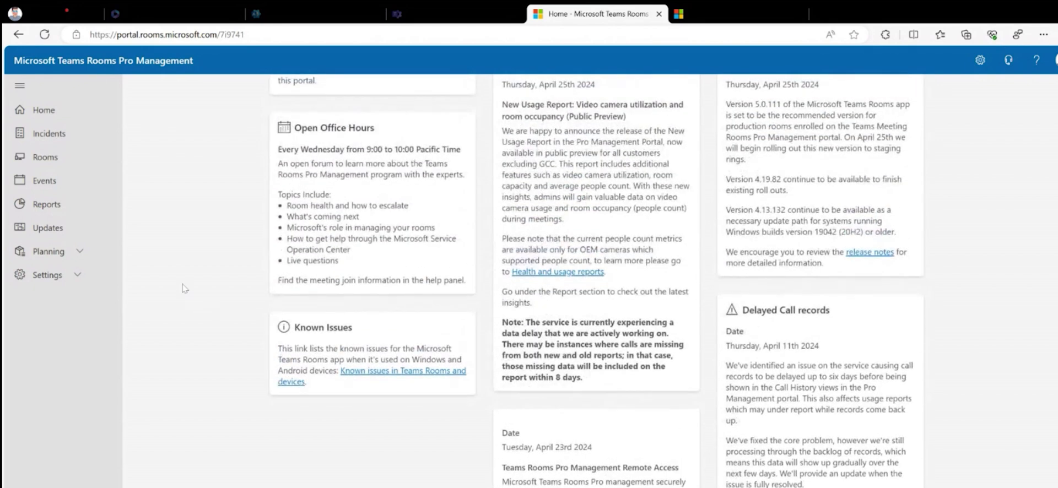
left_click(80, 282)
left_click(47, 301)
Step: Confirm Teams Rooms Pro Management Remote Access is allowed, then go to the Roles page
scroll(480, 305, "down", 4)
scroll(480, 305, "down", 2)
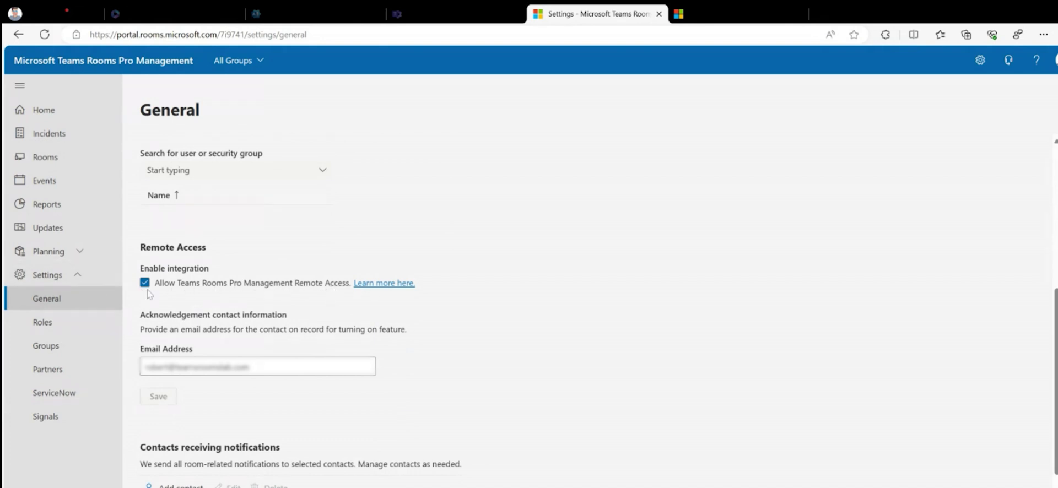
left_click(57, 326)
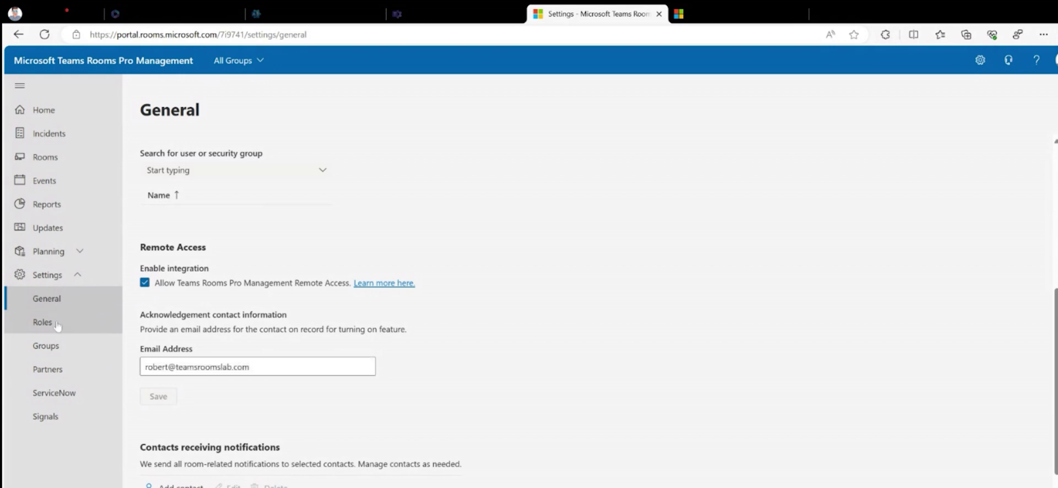
Step: Start a new role named 'Remote Access' with description 'This is a RA role'
left_click(179, 210)
type("Remote Acec")
key("BackSpace")
key("BackSpace")
type("cess")
key("Tab")
type("This is a RA ")
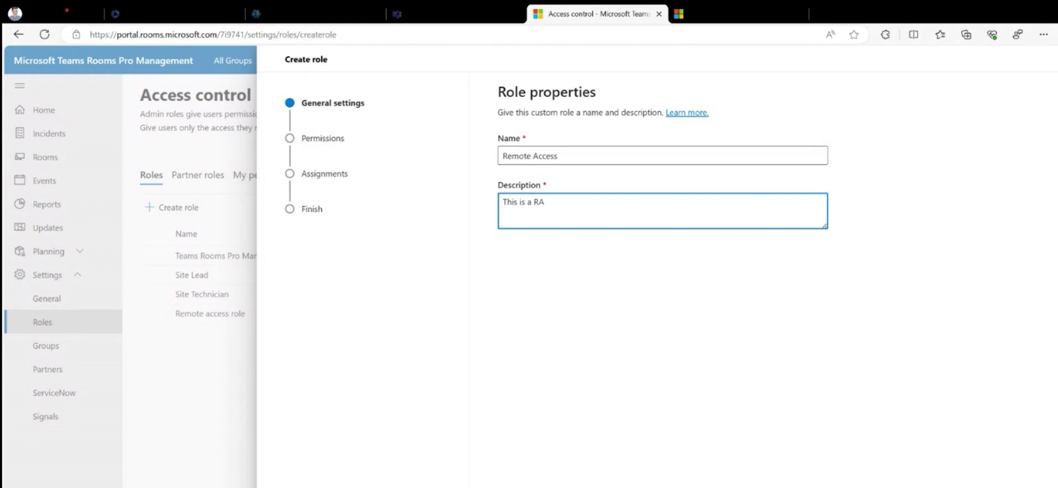
type("role")
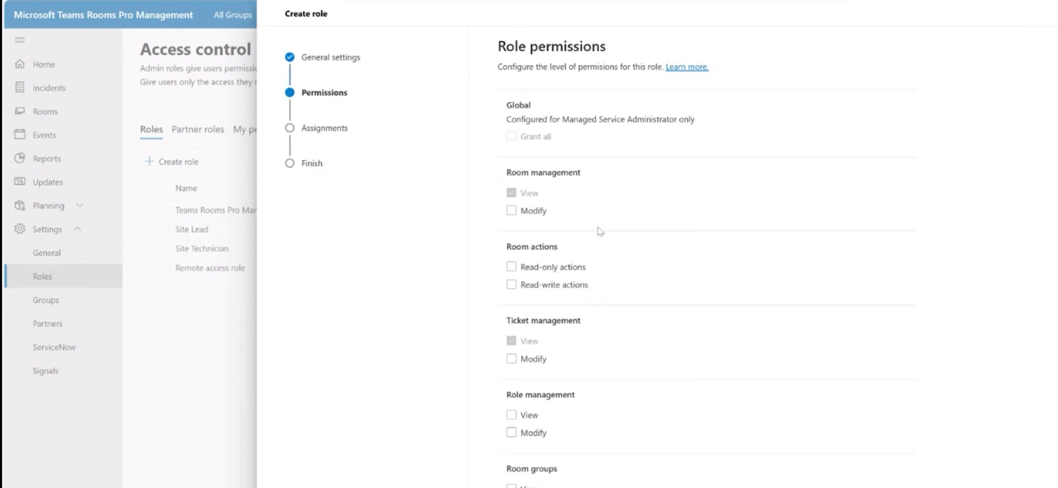
Step: Grant the role Remote Access View and Modify permissions
scroll(595, 254, "down", 5)
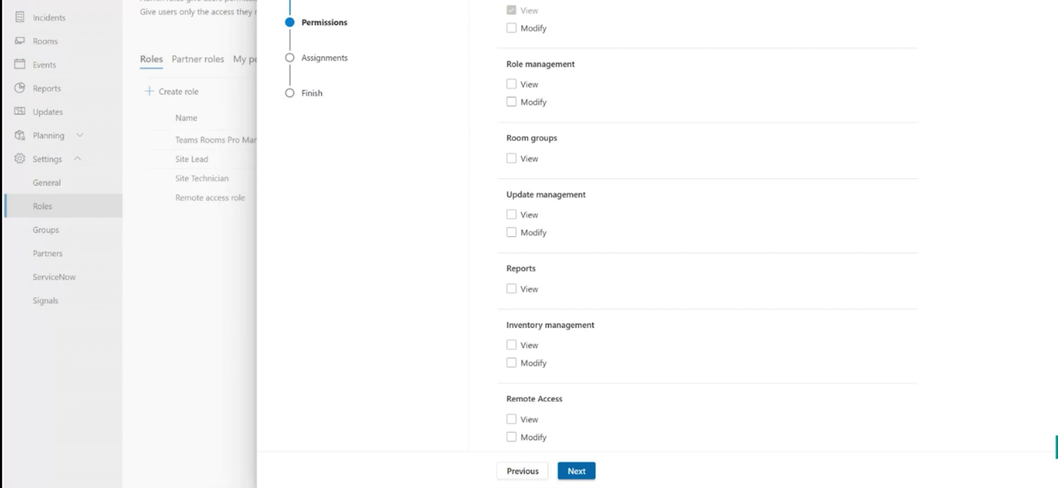
left_click(511, 419)
left_click(512, 437)
left_click(577, 471)
Step: Name the role's assignment 'RA ASsignment'
left_click(581, 157)
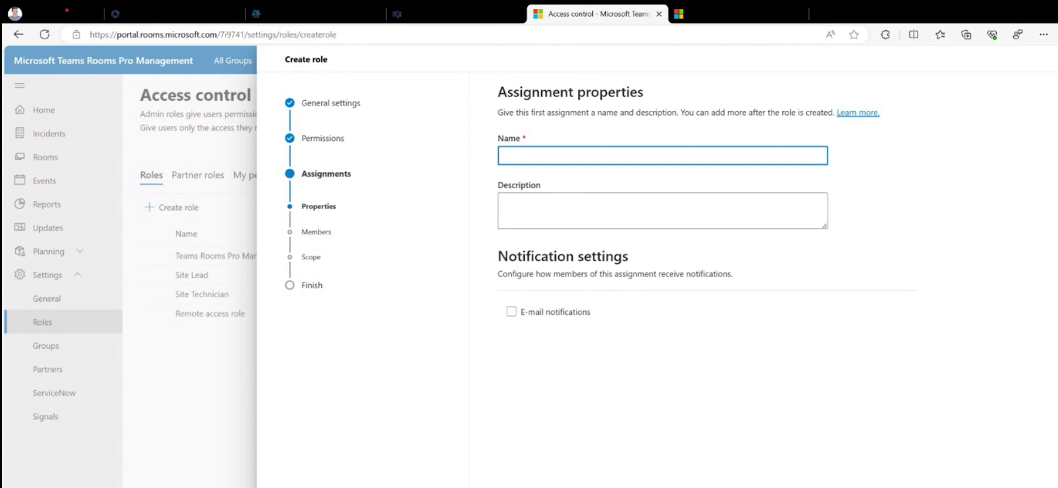
type("RA ASsignme")
key("BackSpace")
key("BackSpace")
type("ment")
key("Return")
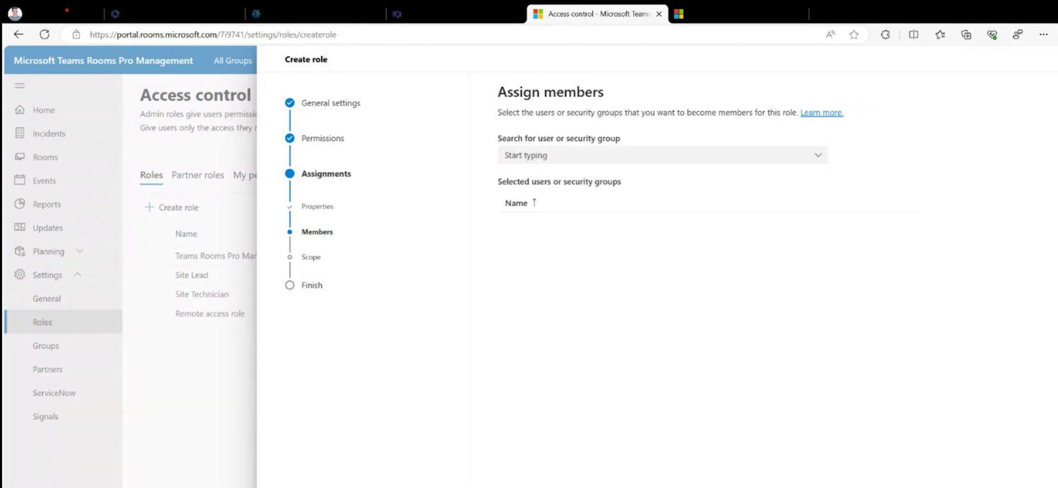
Step: Search for the user by name and add them as an assignment member
left_click(545, 157)
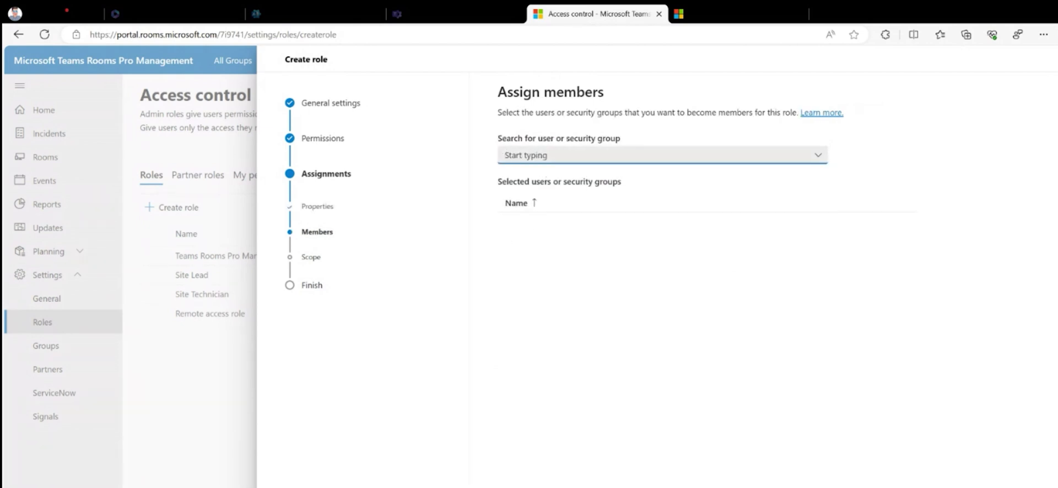
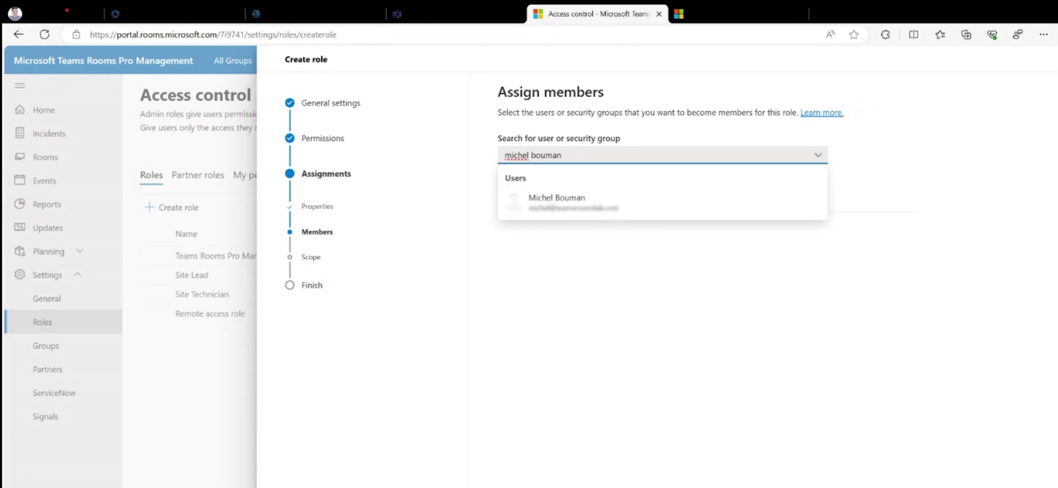
key("Return")
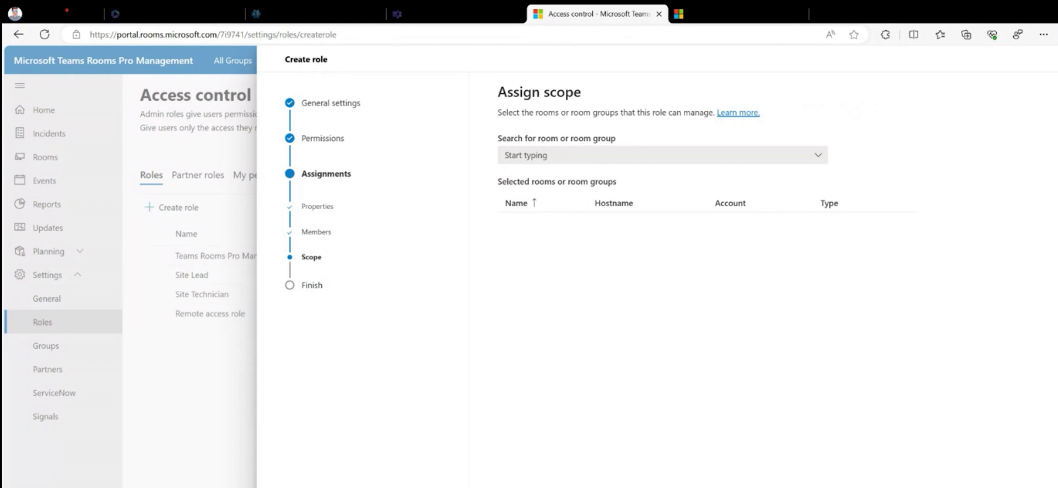
Step: Add the HP + E70 + P50 conference room to the assignment scope and review the summary
left_click(505, 155)
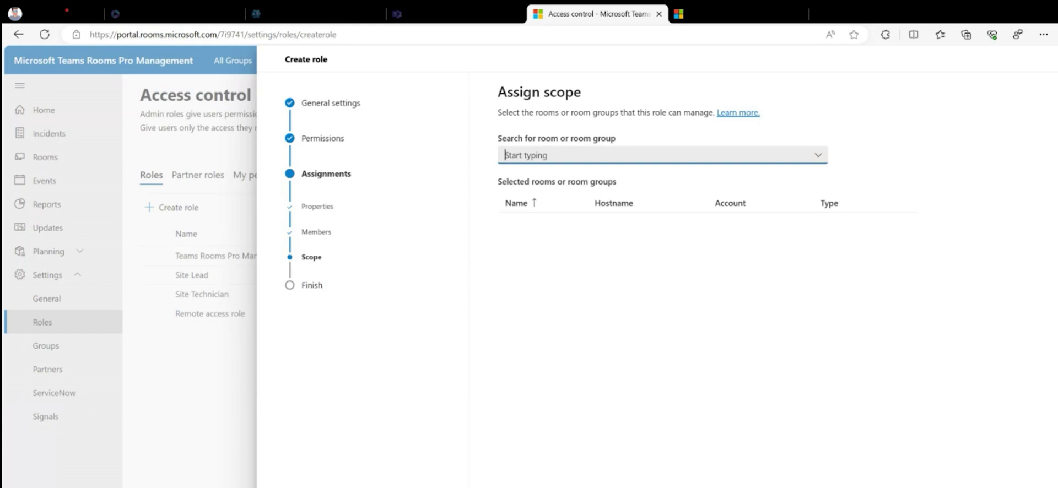
type("conf room")
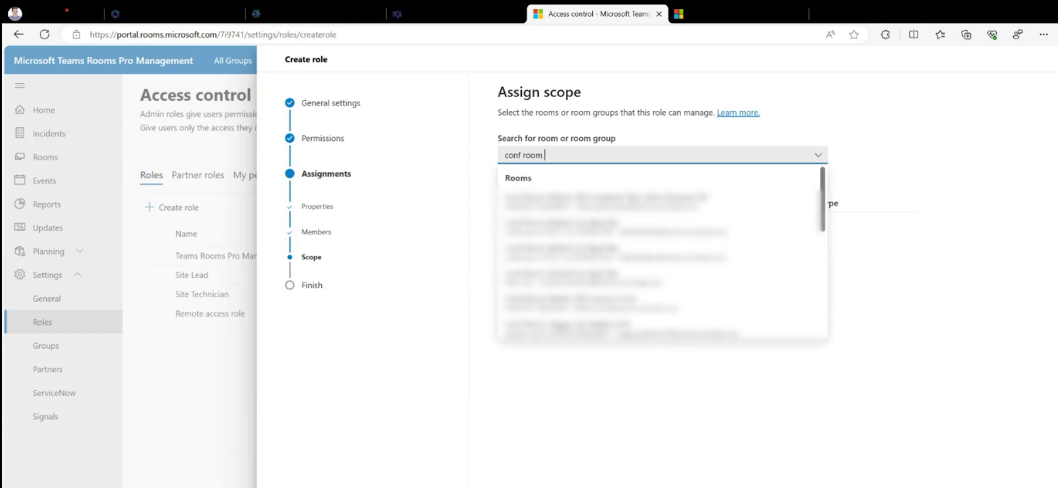
type(" michel")
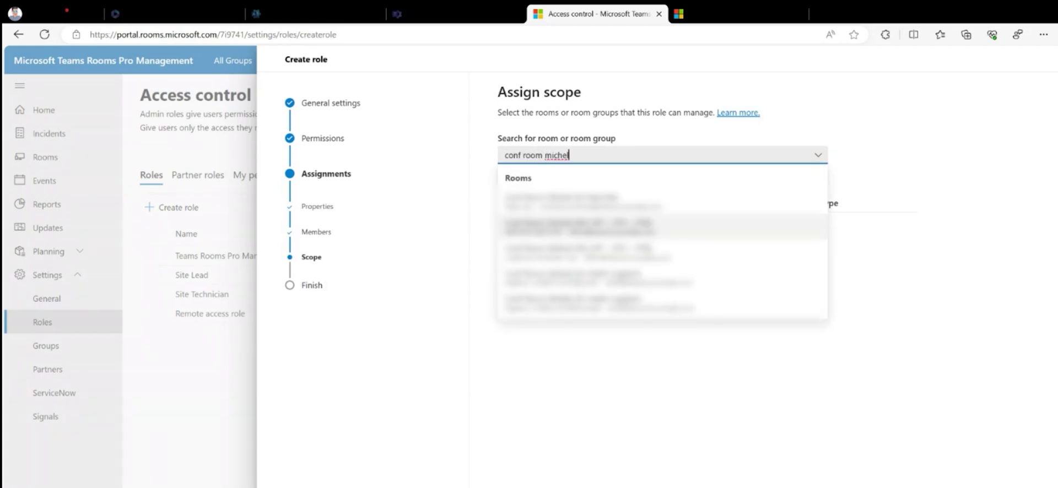
key("Return")
key("Return")
scroll(705, 275, "down", 1)
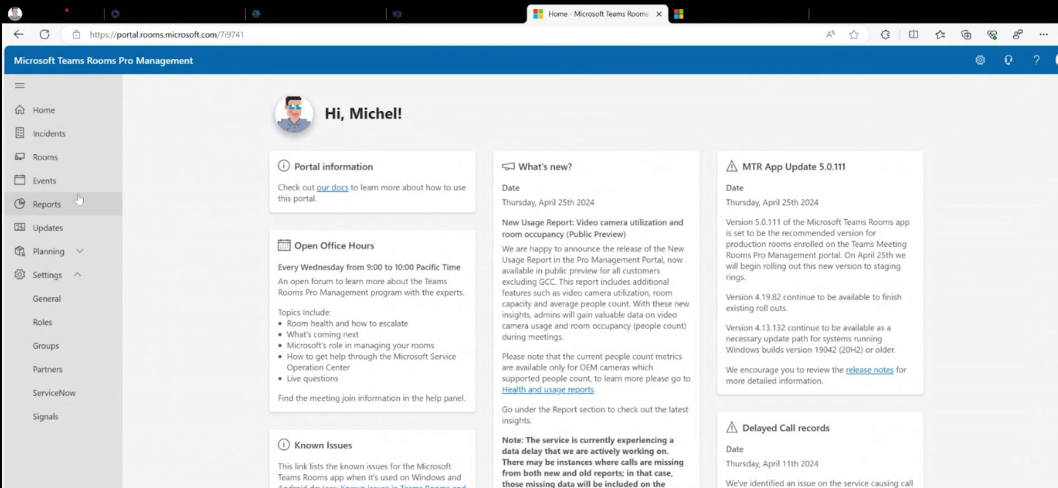
Step: Start a Remote Access session on the HP + E70 + P50 conference room device
left_click(44, 158)
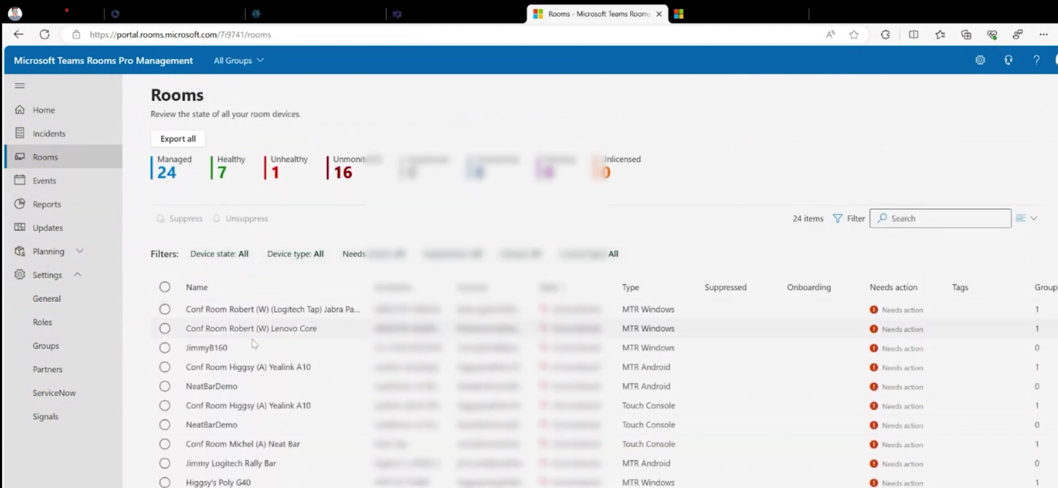
scroll(274, 376, "down", 3)
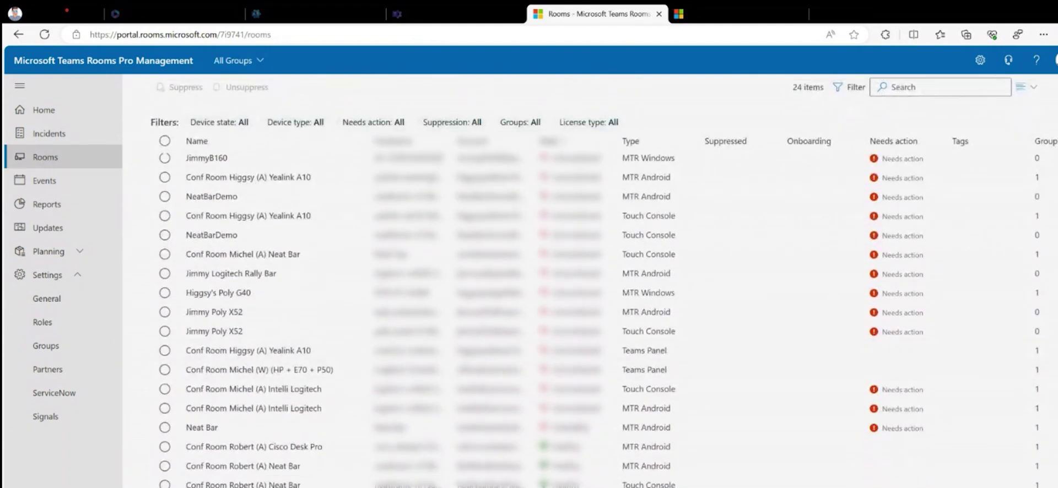
left_click(274, 372)
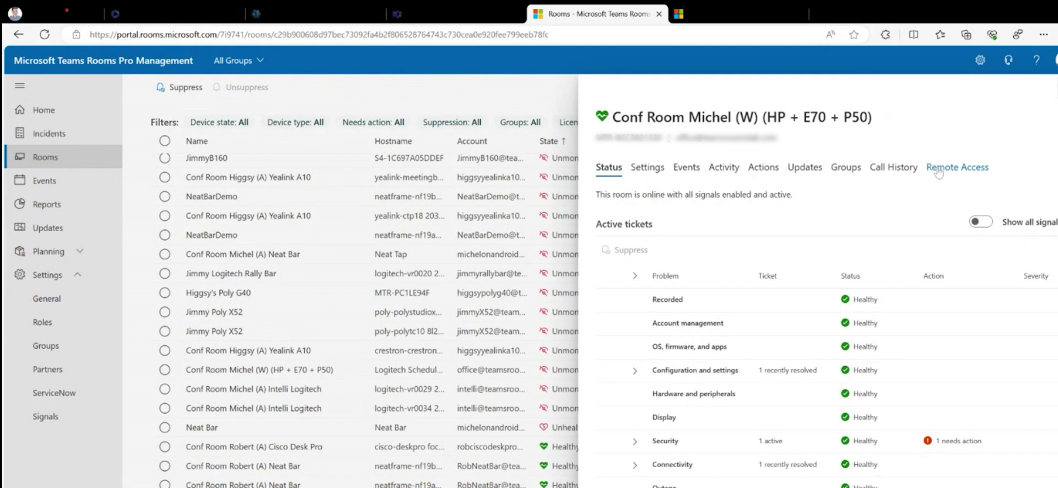
left_click(939, 172)
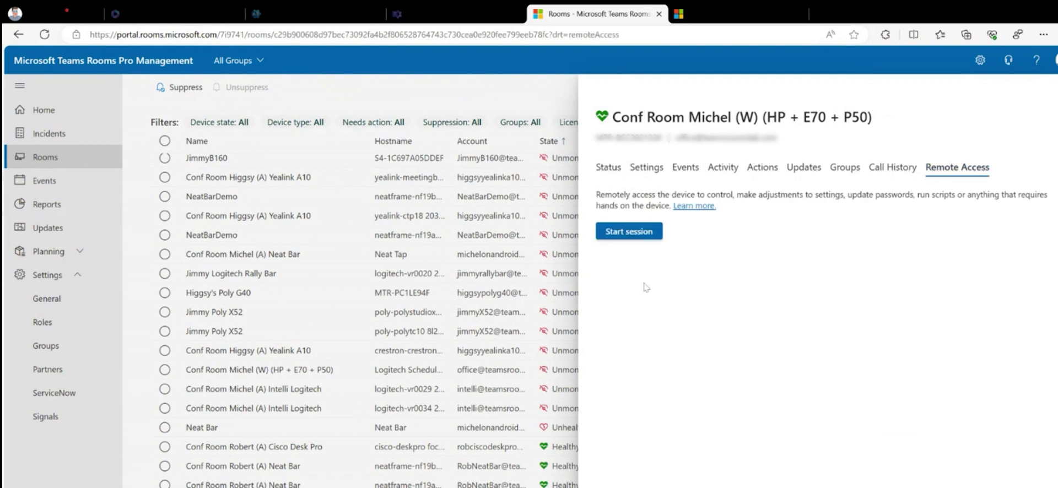
left_click(624, 239)
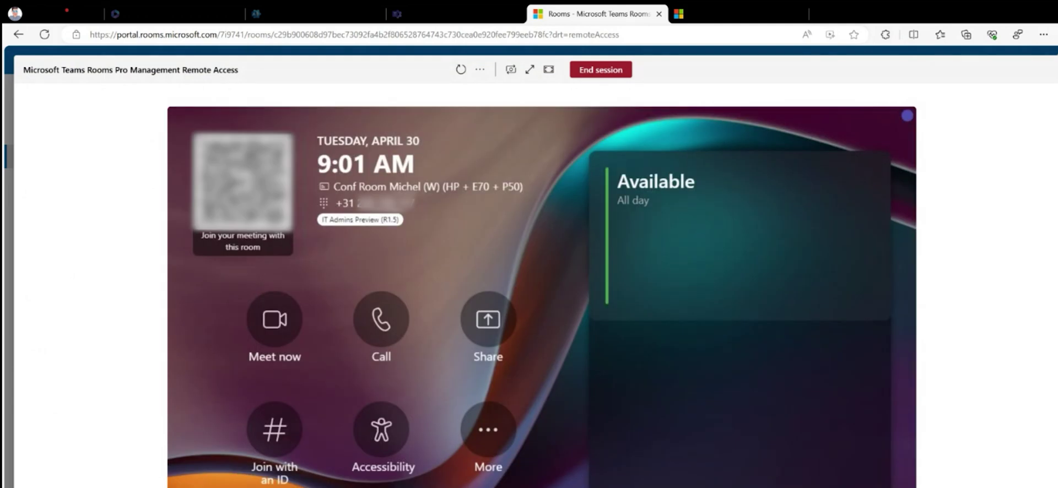
Step: Switch the remote session's view to Front of Room Display 1
left_click(511, 70)
left_click(522, 98)
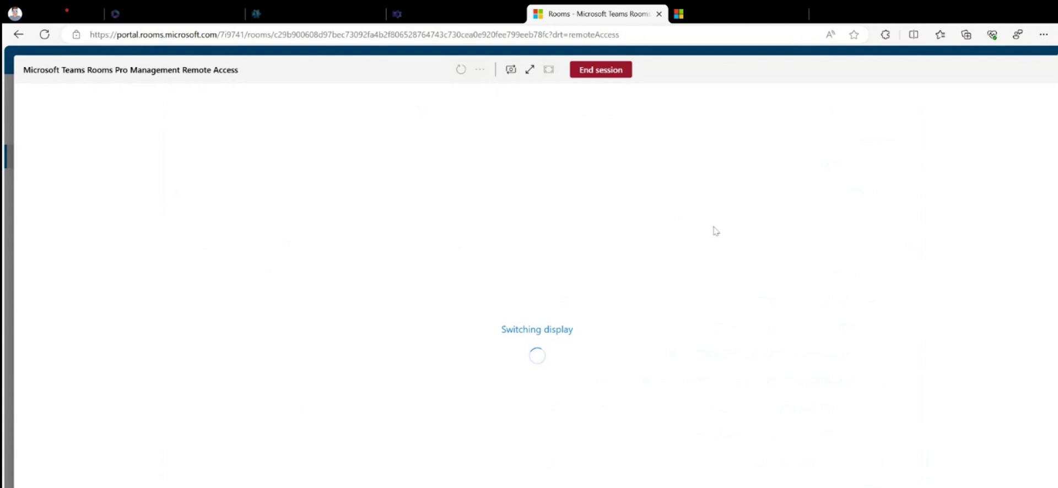